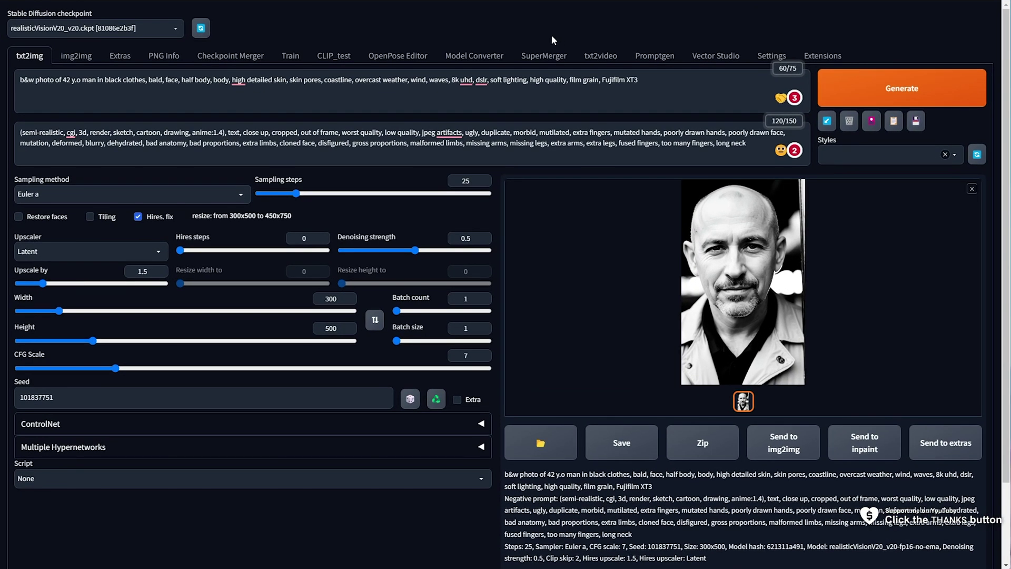
- Look through the checkpoint list and keep the current model
click(111, 29)
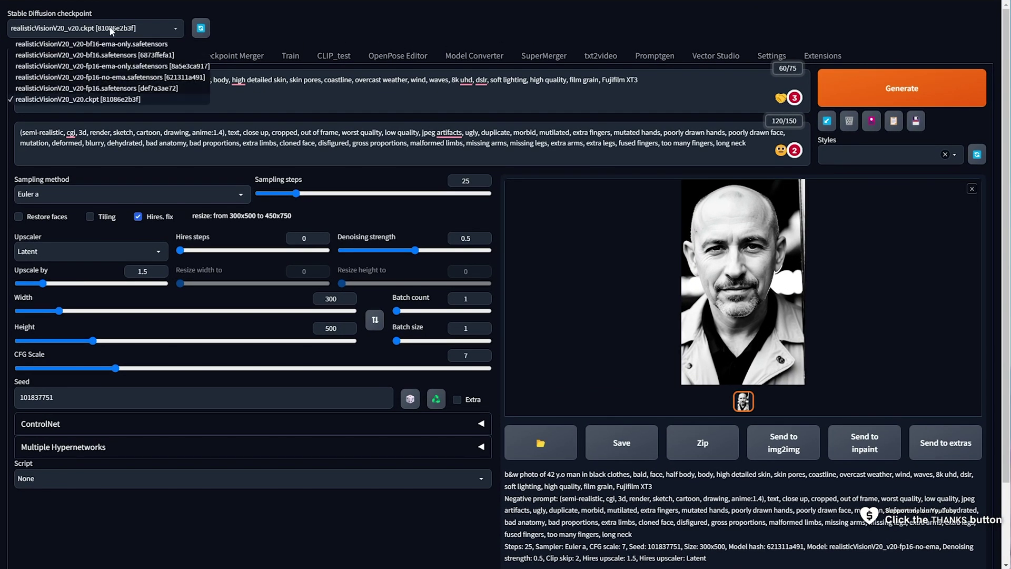
click(132, 100)
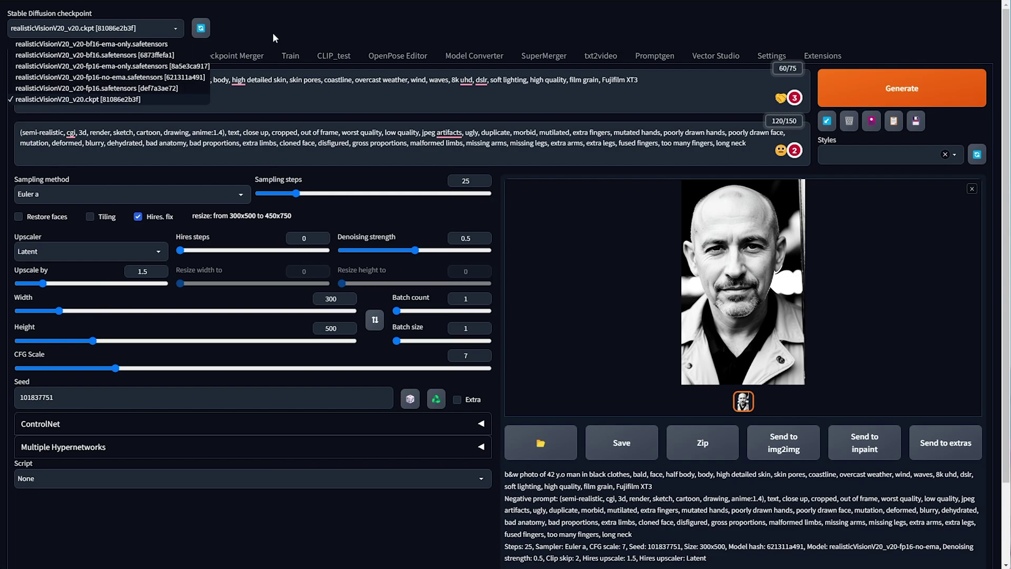
click(273, 32)
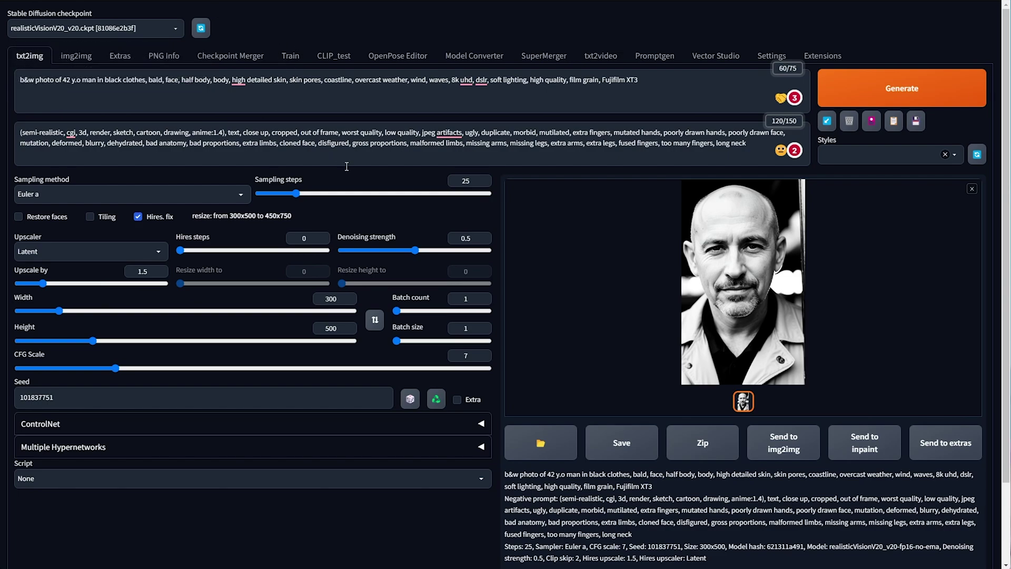
- Inspect the SAFETENSORS_FAST_GPU=1 line in webui-user.bat, then close the editor and folder
key(alt+Tab)
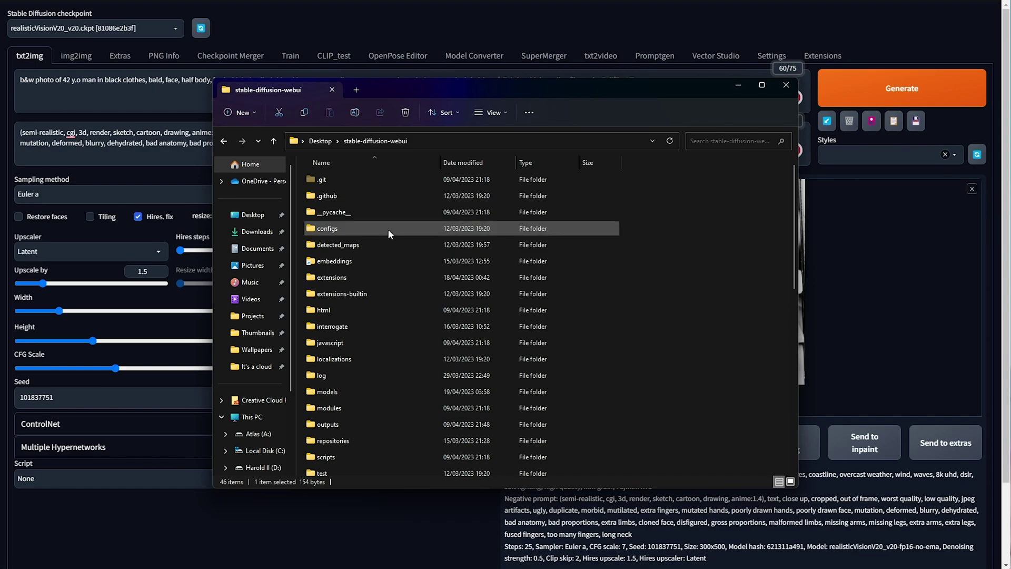
scroll(388, 230, down, 9)
right_click(388, 454)
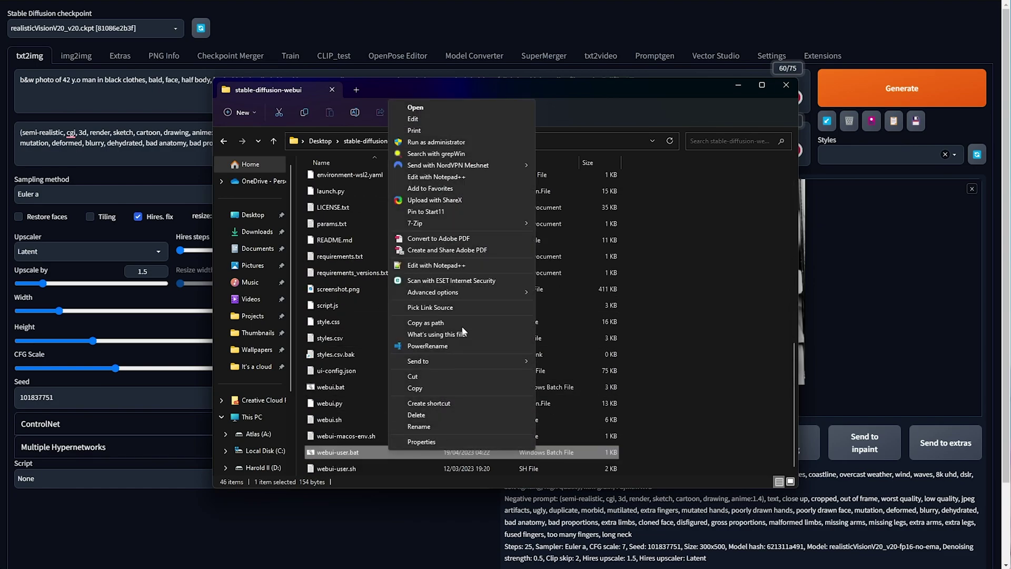
click(428, 118)
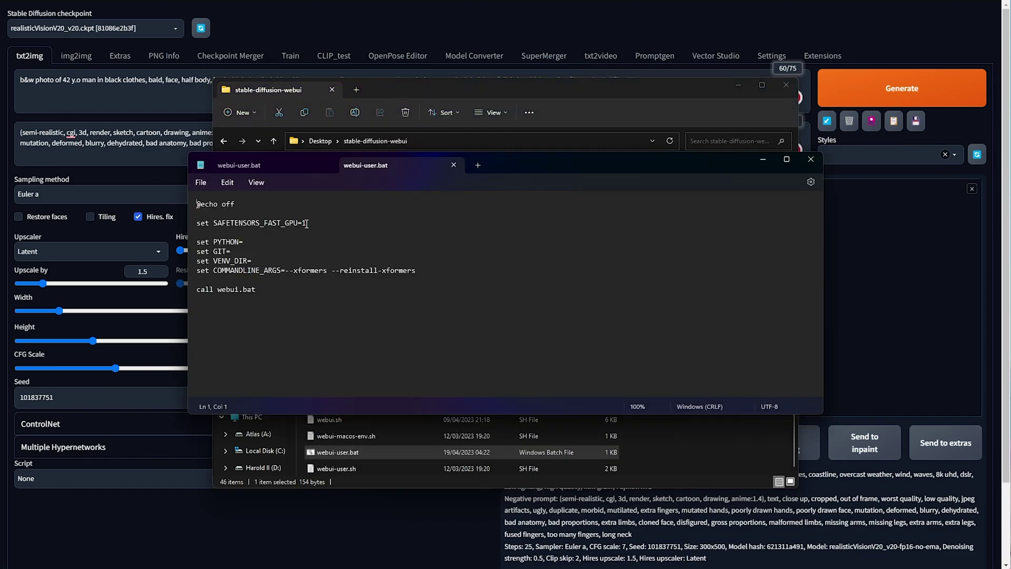
drag(327, 224, 196, 223)
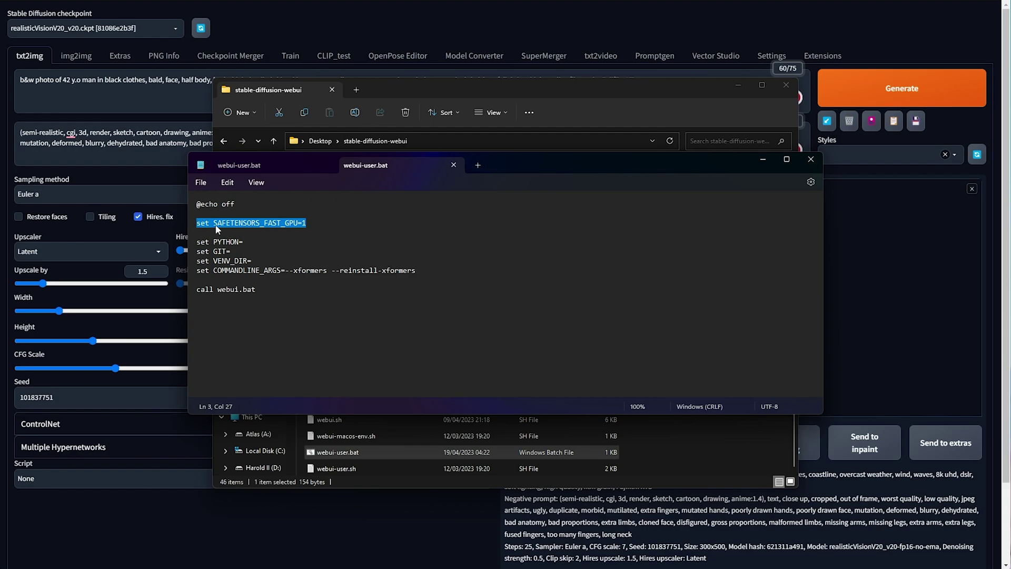
click(214, 224)
triple_click(288, 224)
key(End)
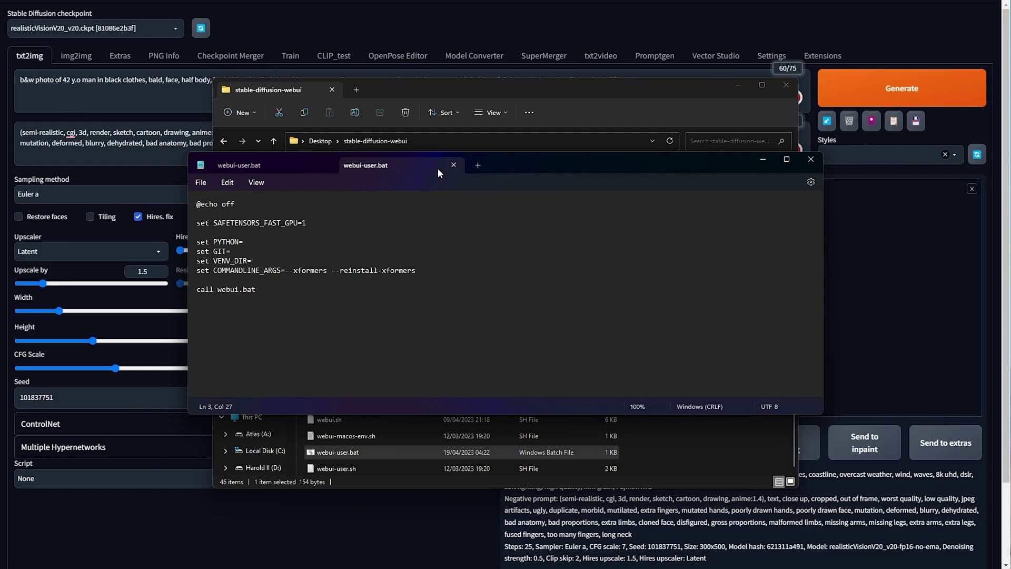
click(454, 165)
key(alt+F4)
key(alt+F4)
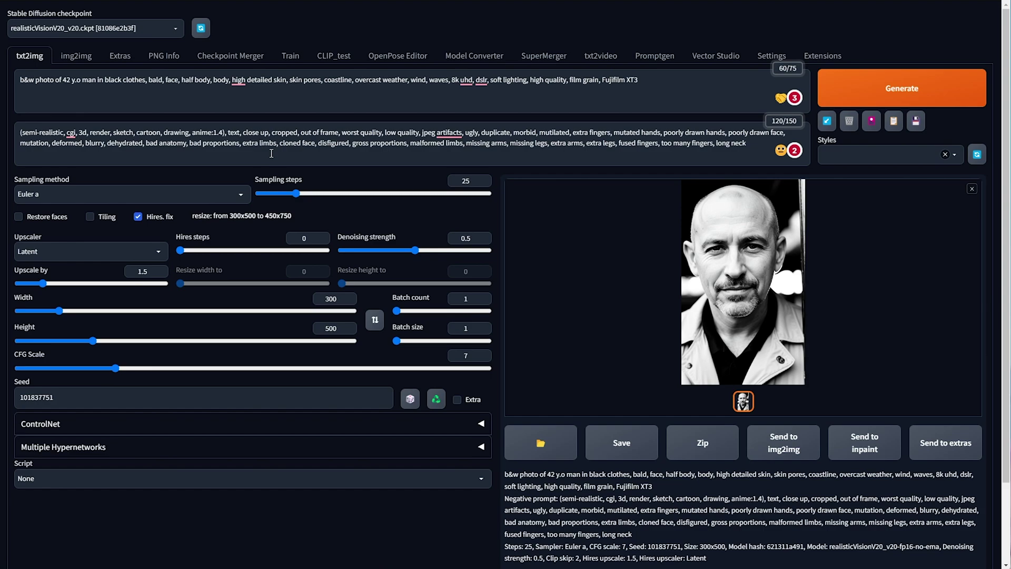
- Recheck the checkpoint list without switching, then view the Extensions page's Available list
click(139, 30)
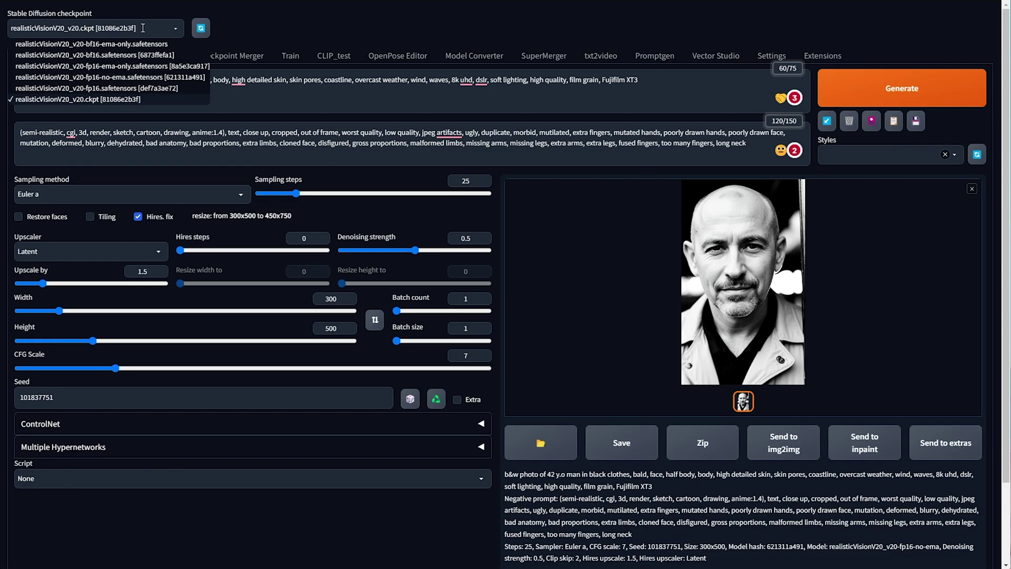
click(143, 28)
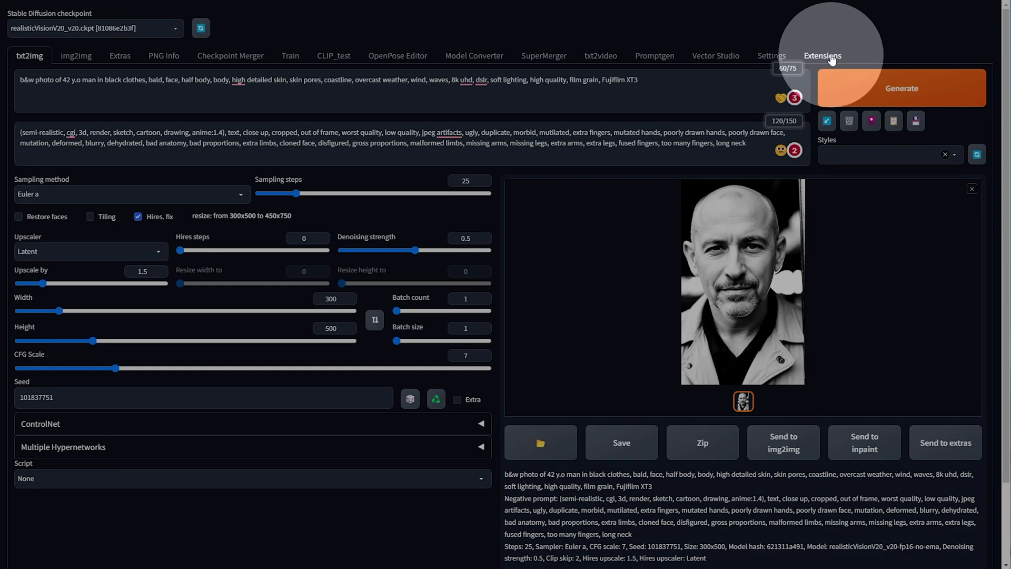
click(832, 58)
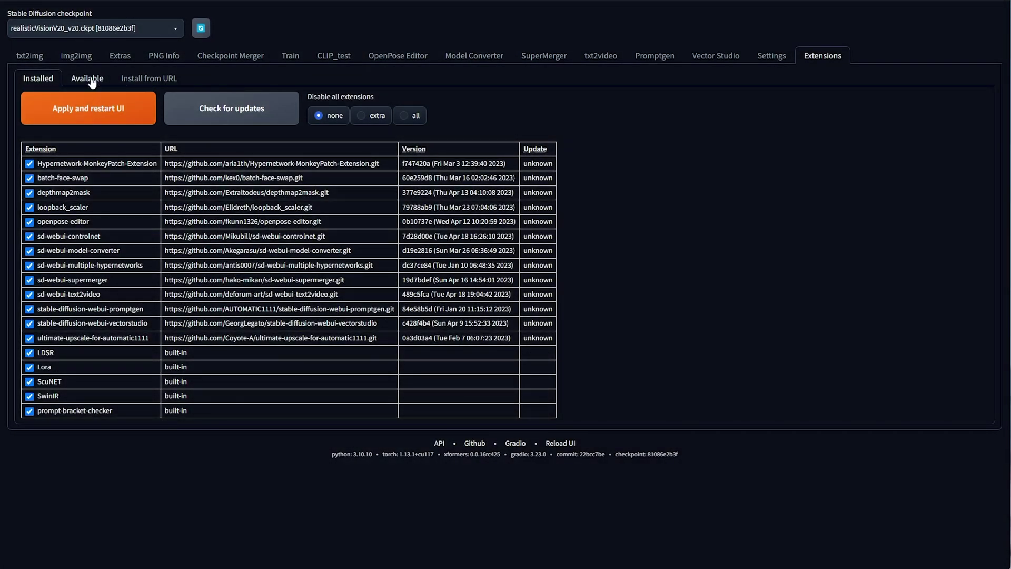
click(87, 78)
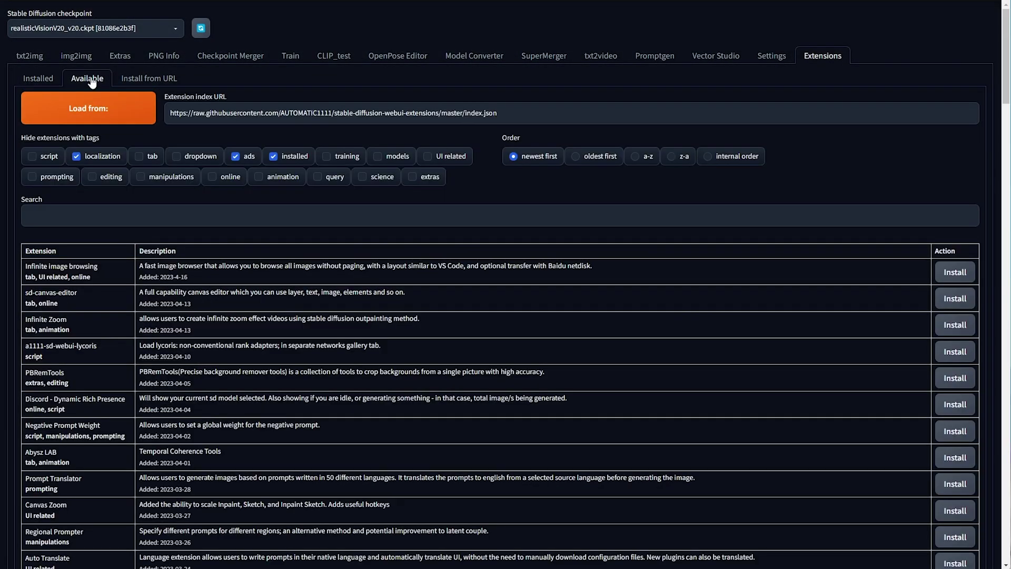
- Load the extension index, search 'converter', clear the search, and return to Installed
click(92, 109)
click(89, 211)
text(converter)
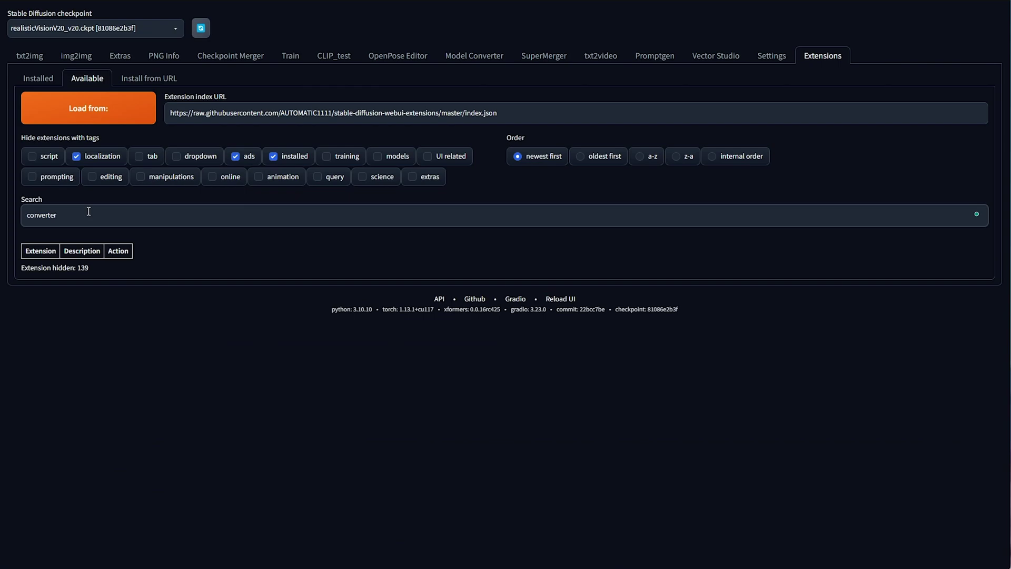
key(BackSpace)
key(BackSpace)
key(BackSpace)
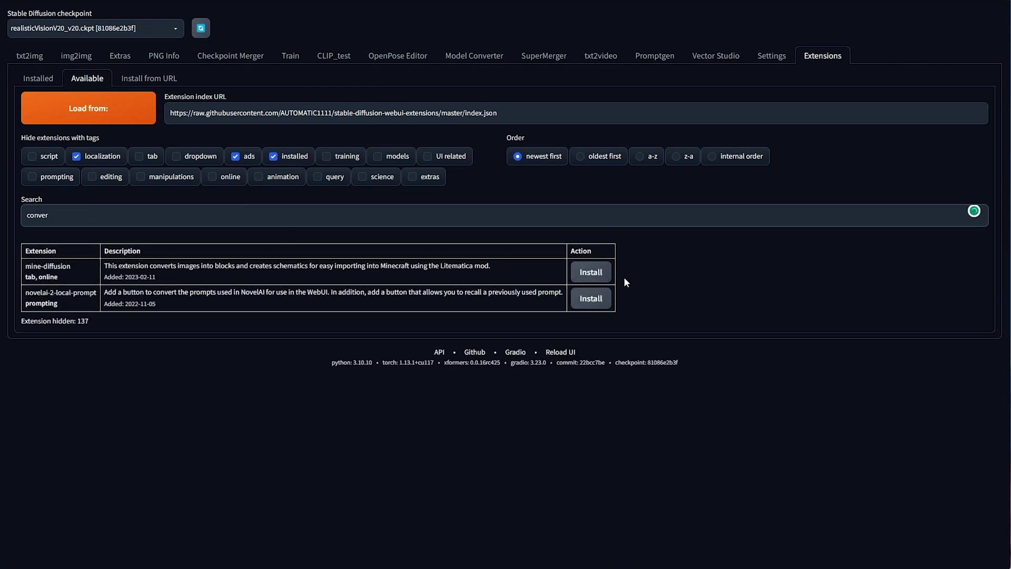
key(ctrl+a)
key(BackSpace)
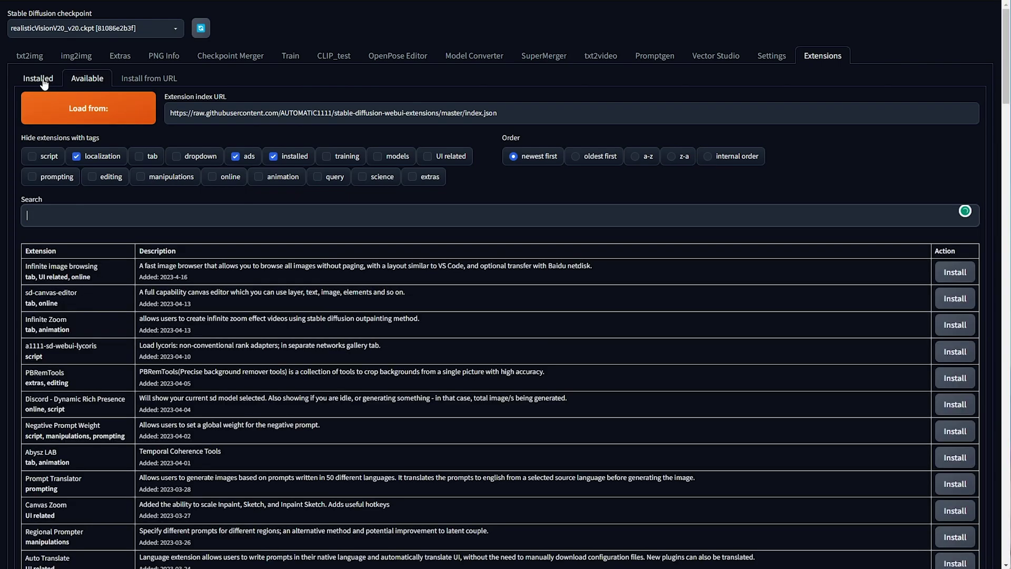
click(44, 83)
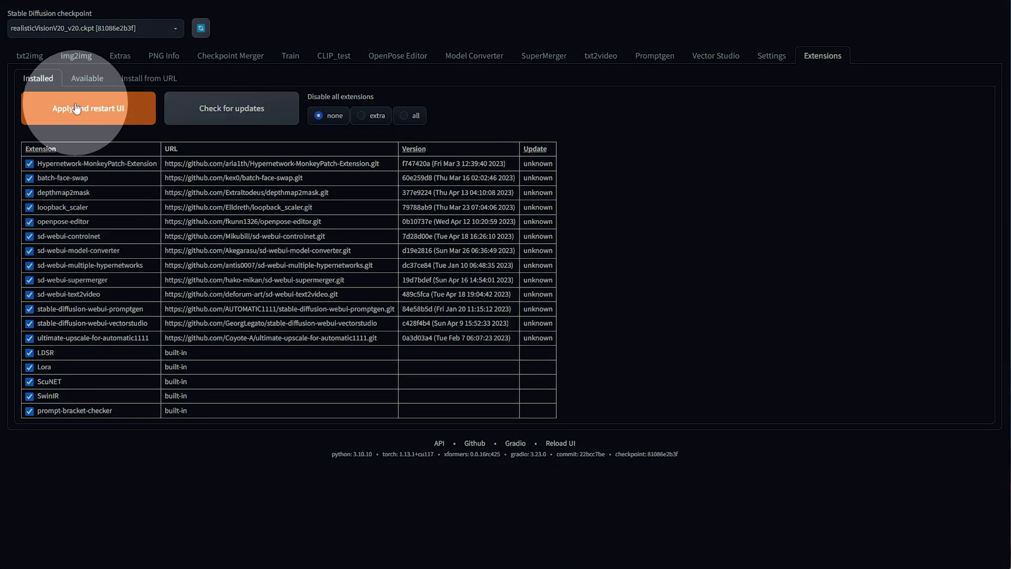
- Convert realisticVisionV20_v20.ckpt to an fp16, unpruned, safetensors-only checkpoint in Model Converter
click(471, 58)
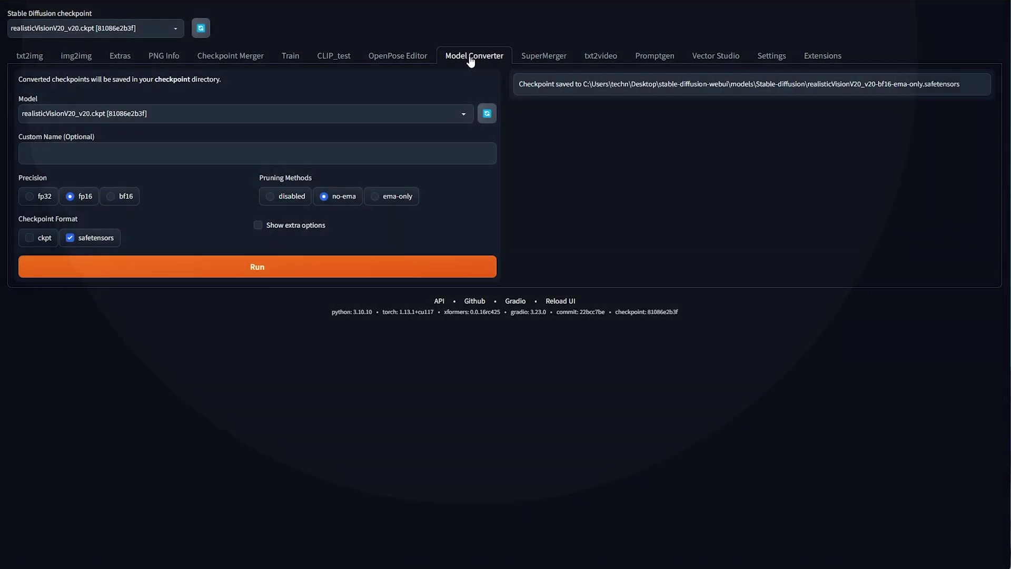
click(74, 243)
click(41, 238)
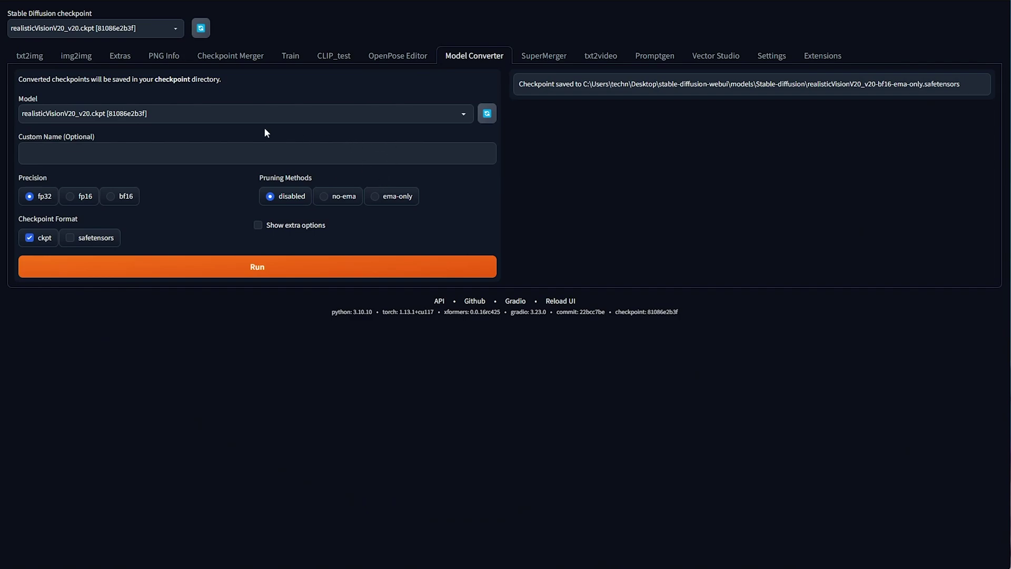
click(424, 115)
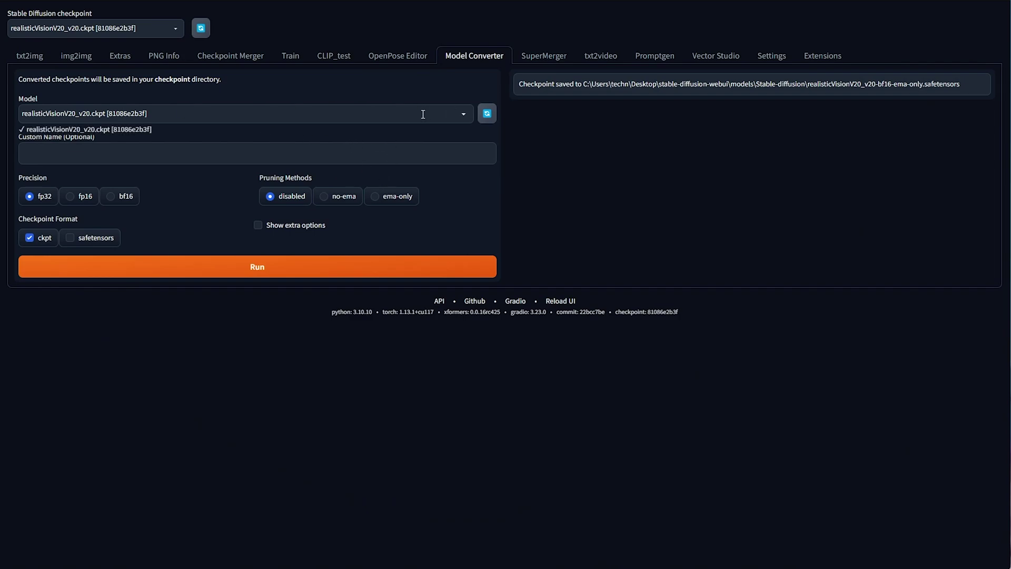
click(116, 130)
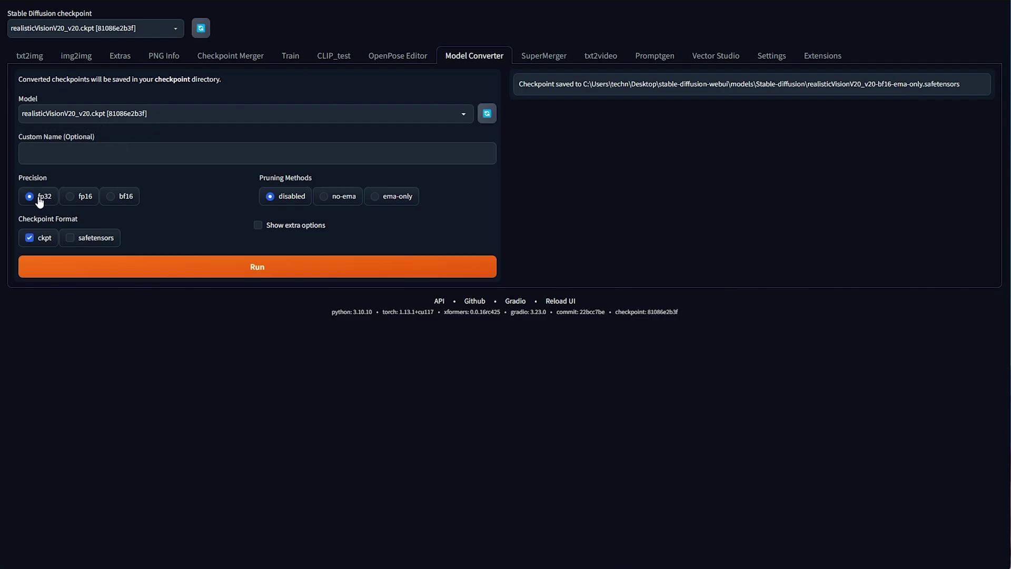
click(82, 199)
click(44, 238)
click(274, 266)
key(alt+Tab)
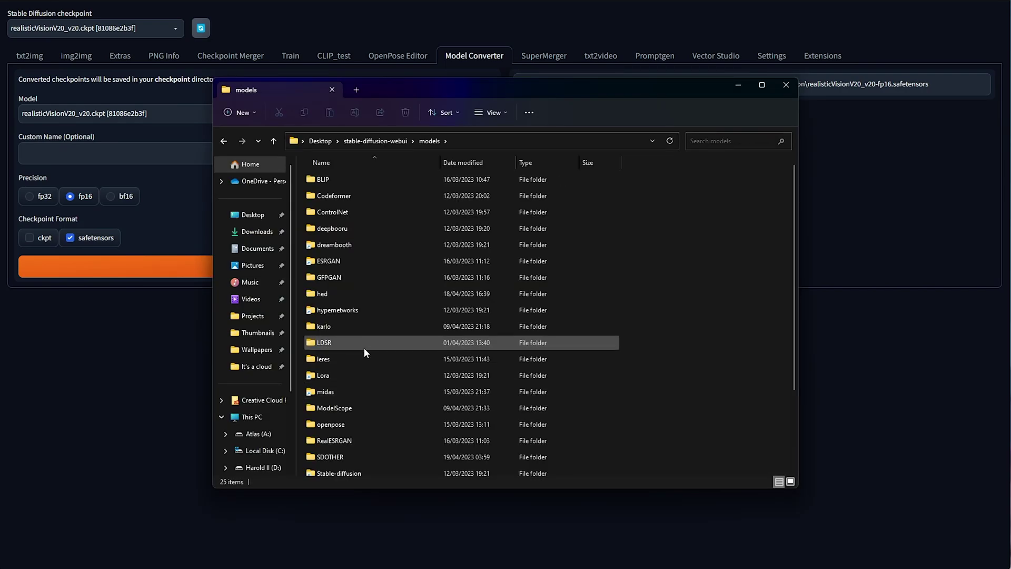
scroll(364, 348, down, 2)
double_click(390, 357)
click(413, 180)
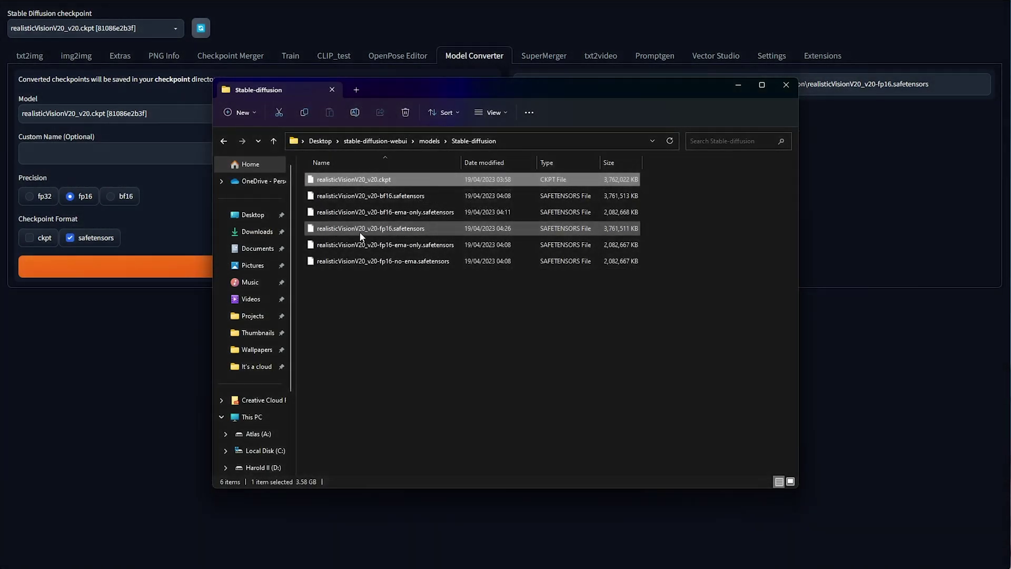
ctrl+click(359, 230)
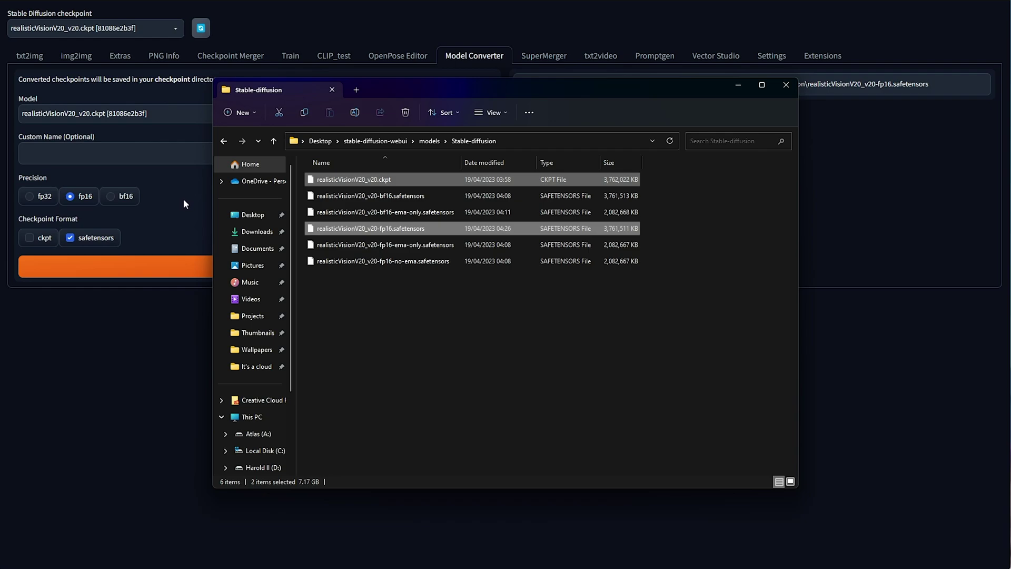
click(183, 198)
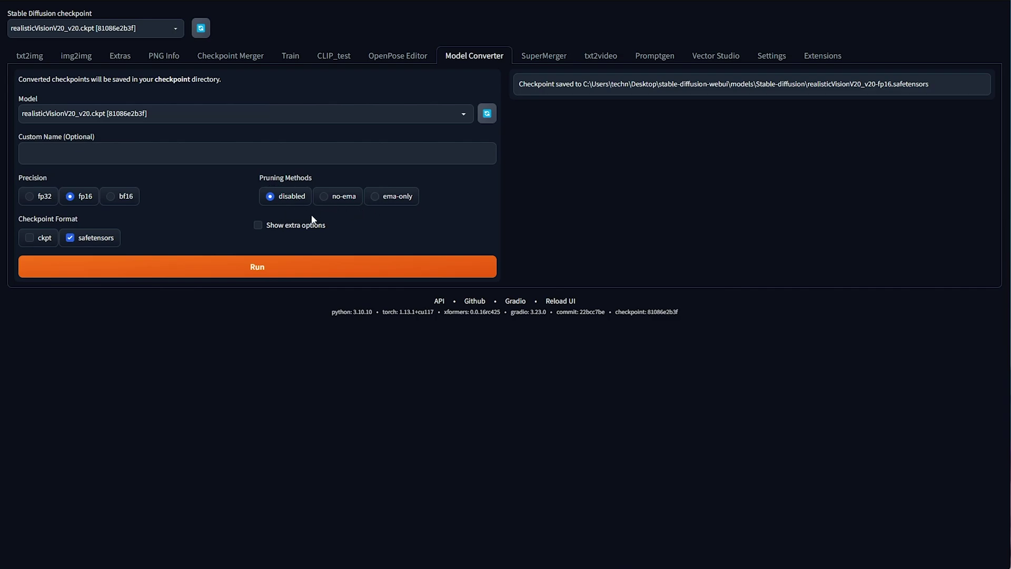
- Make the no-ema fp16 conversion, compare converted file sizes in the models folder, then reopen txt2img
click(338, 205)
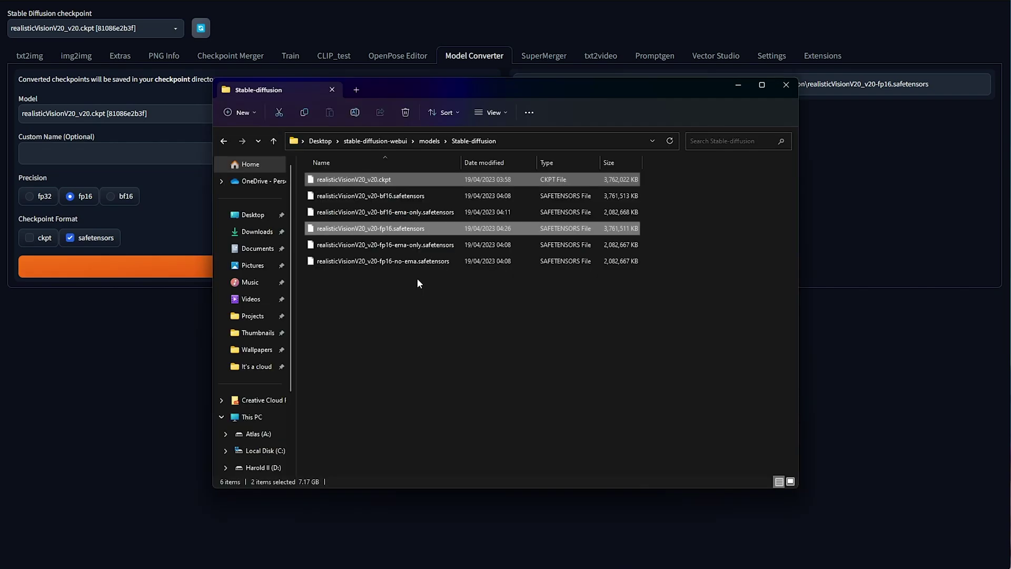
key(alt+Tab)
click(450, 265)
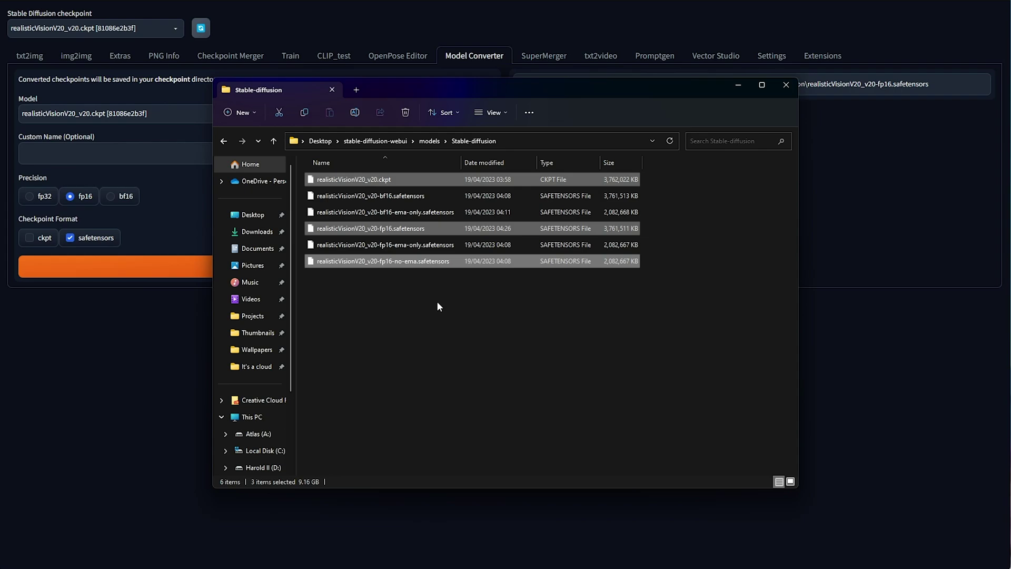
click(829, 255)
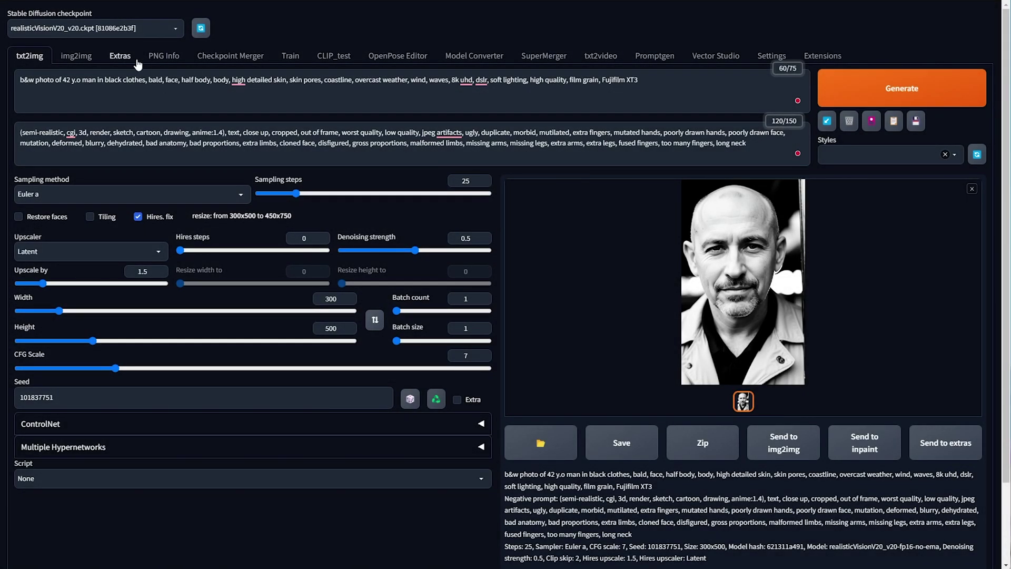
- Generate the bald-man portrait with the original checkpoint and view it full size
click(829, 97)
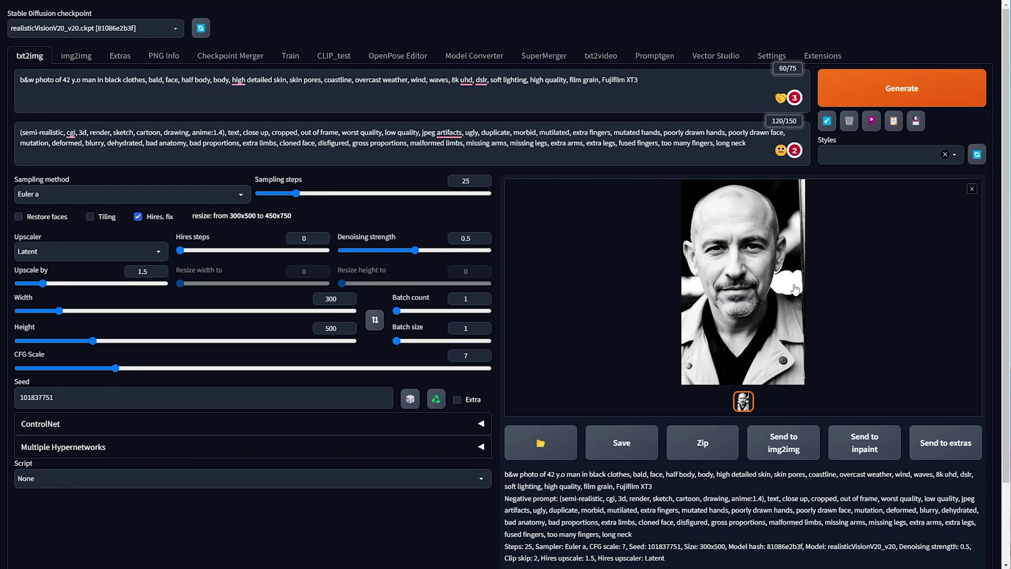
click(735, 288)
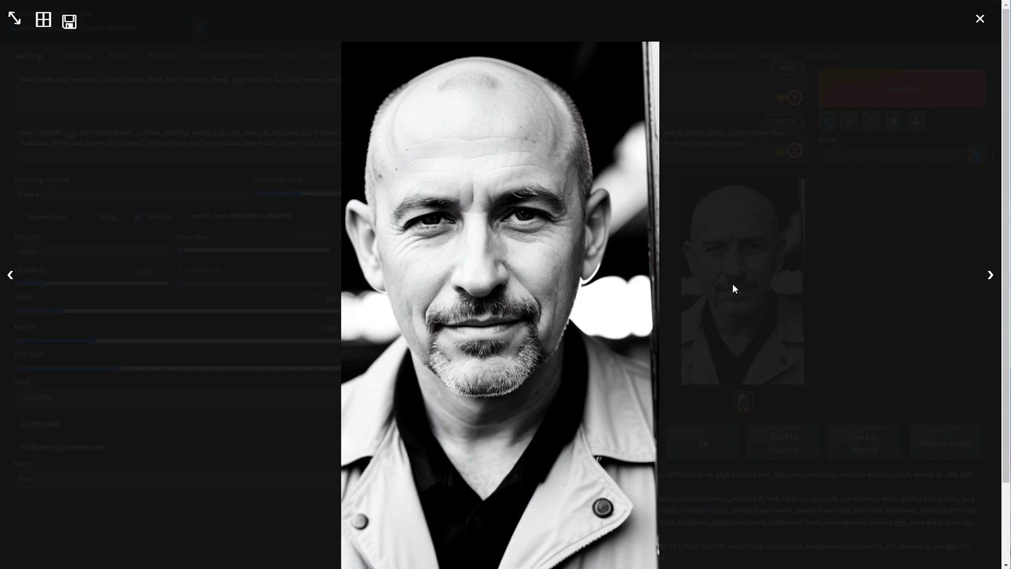
click(732, 279)
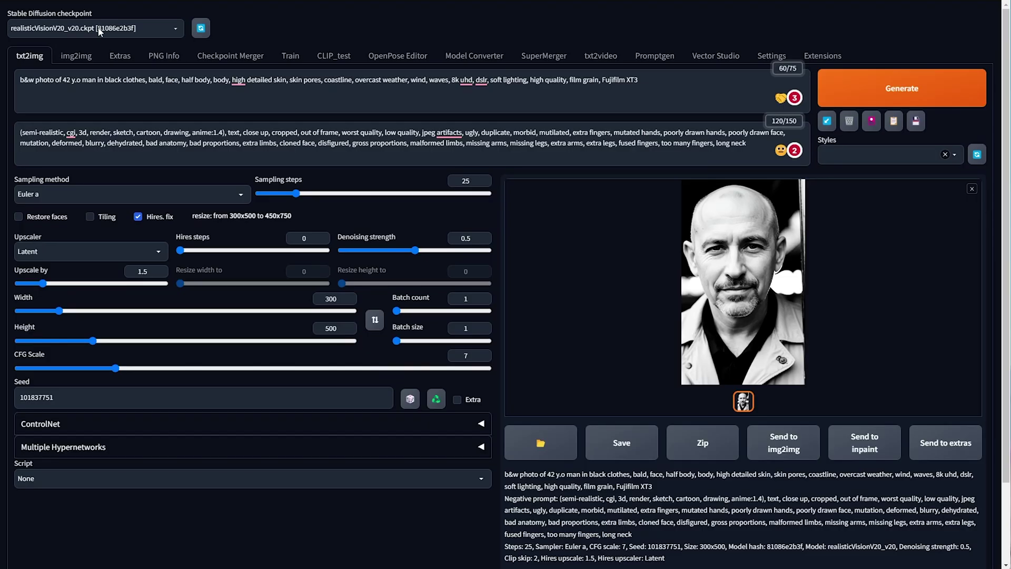
- Regenerate the portrait with realisticVisionV20_v20-fp16.safetensors and view the result
click(94, 27)
click(114, 88)
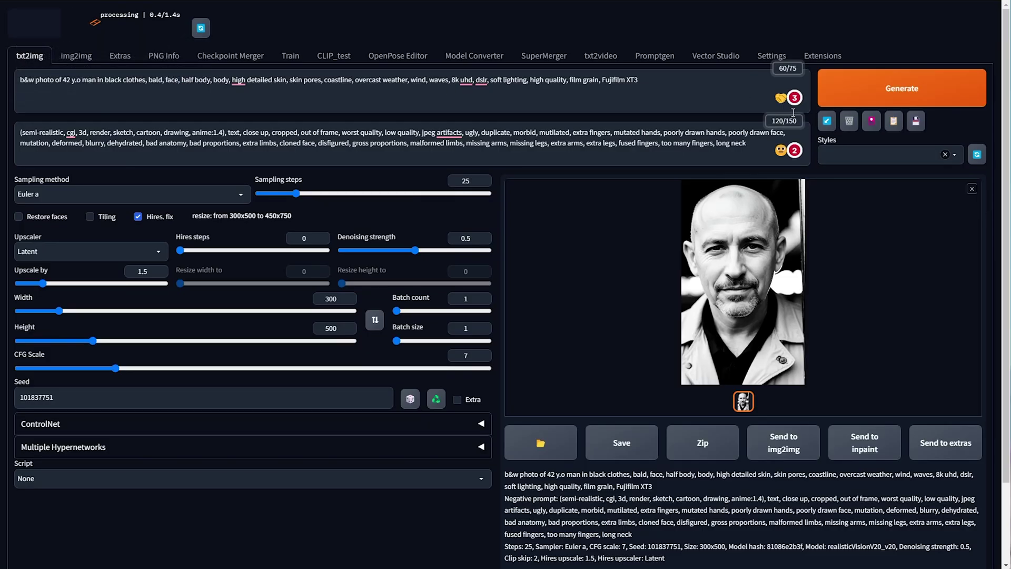
click(883, 100)
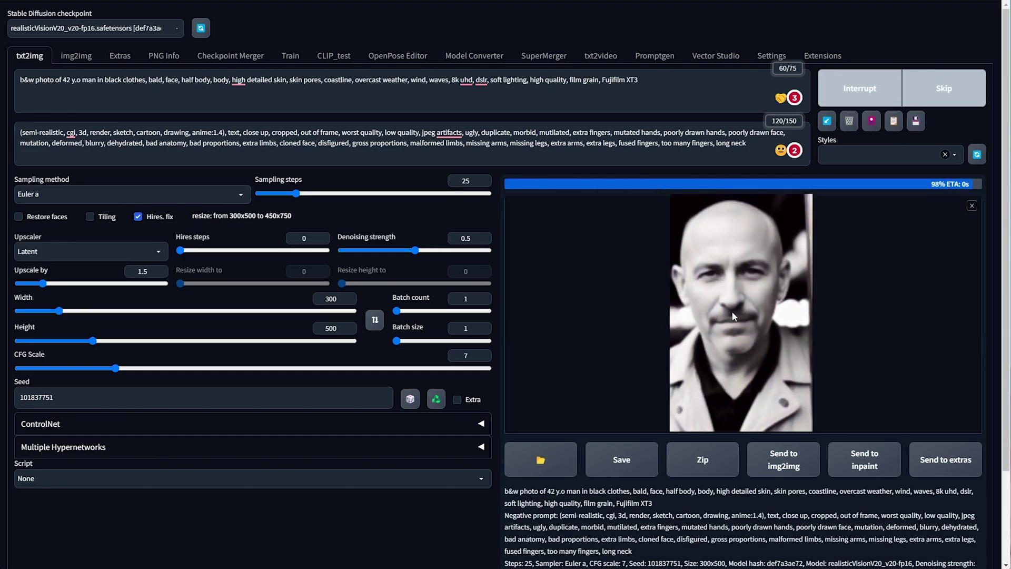
click(736, 273)
click(735, 273)
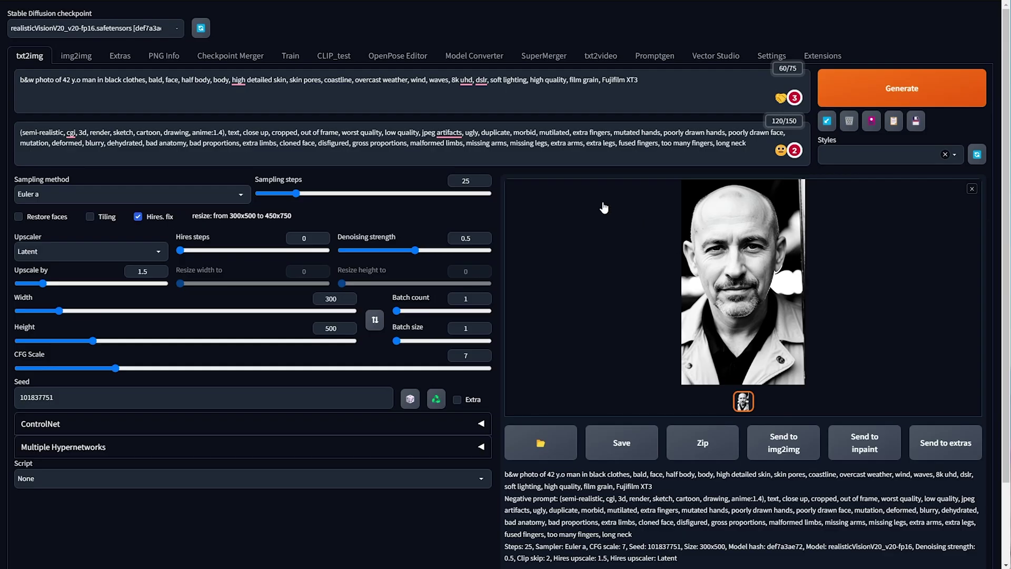
- Generate the portrait with the fp16 no-ema checkpoint and view it full size
click(79, 28)
click(58, 61)
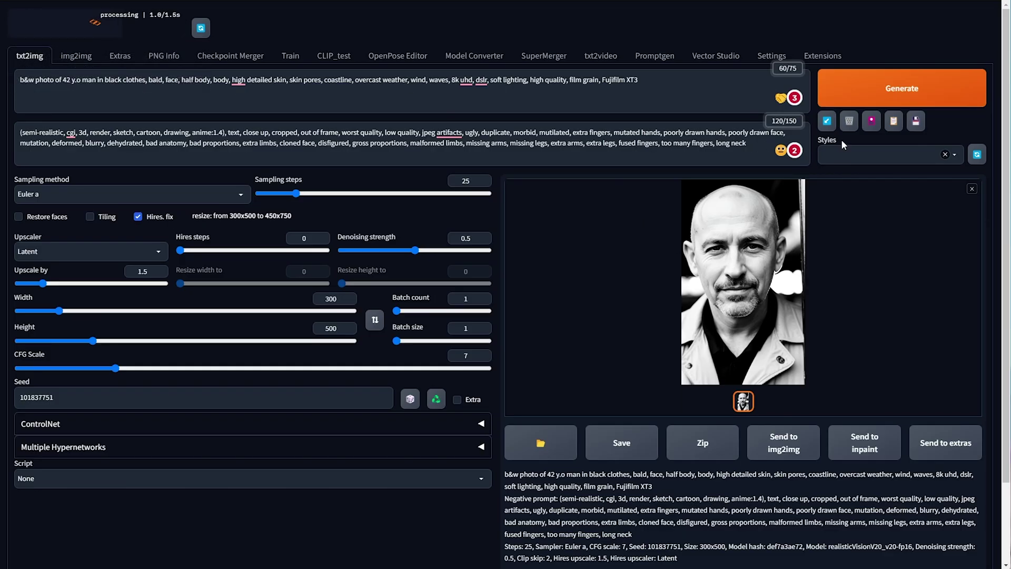
click(872, 87)
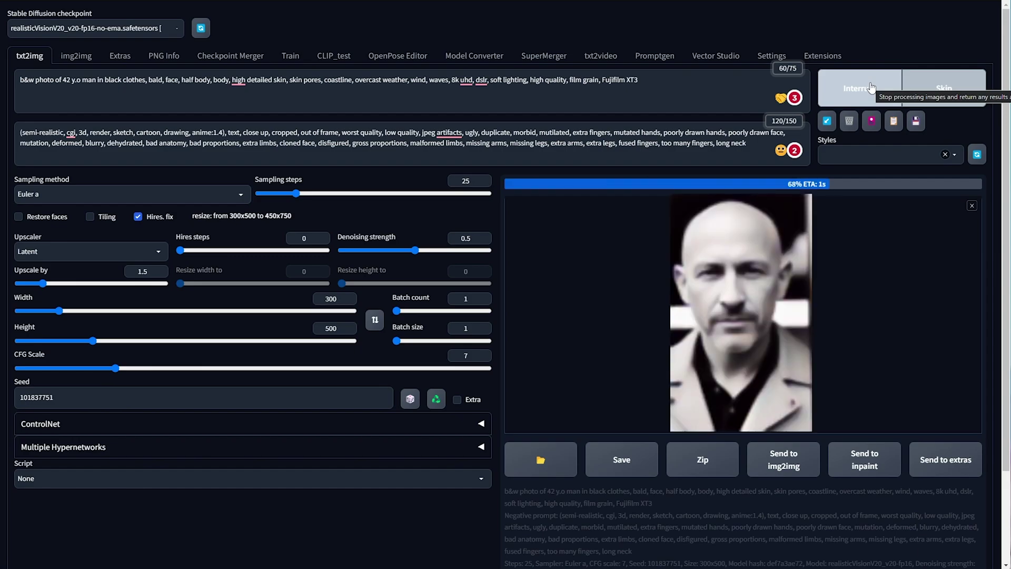
click(790, 288)
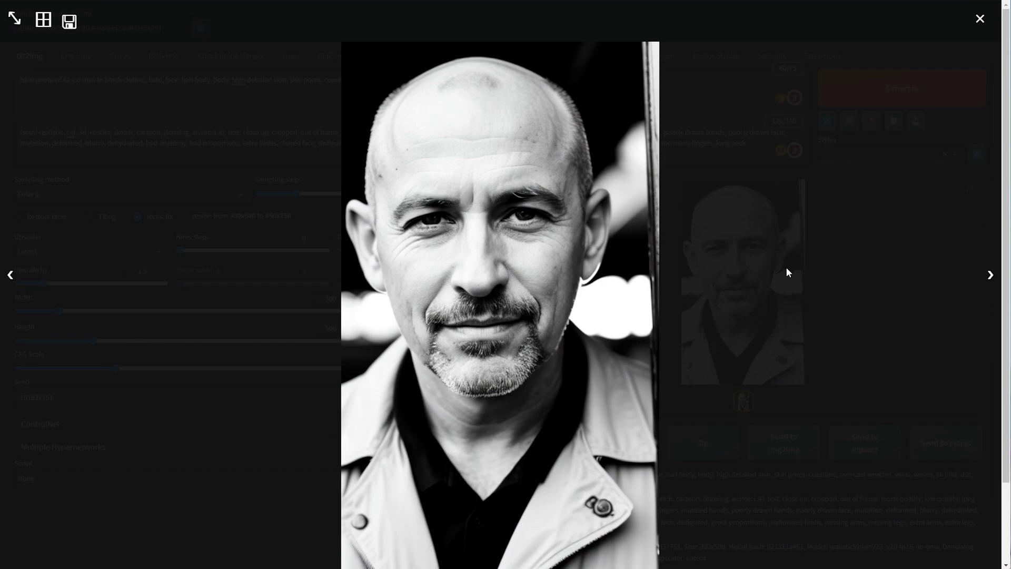
click(788, 272)
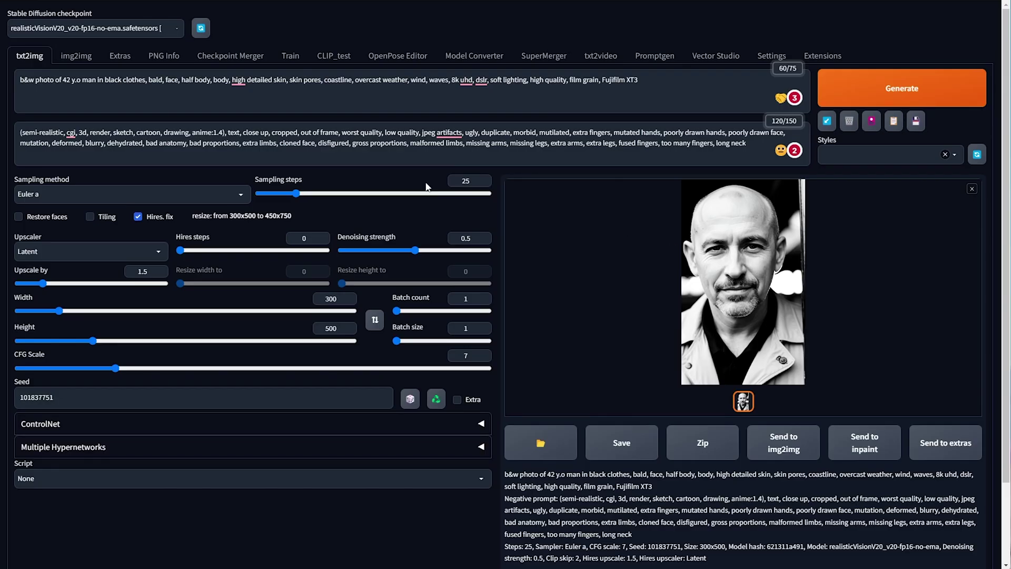
- Switch to the fp16 ema-only checkpoint and generate the portrait again
click(95, 28)
click(145, 66)
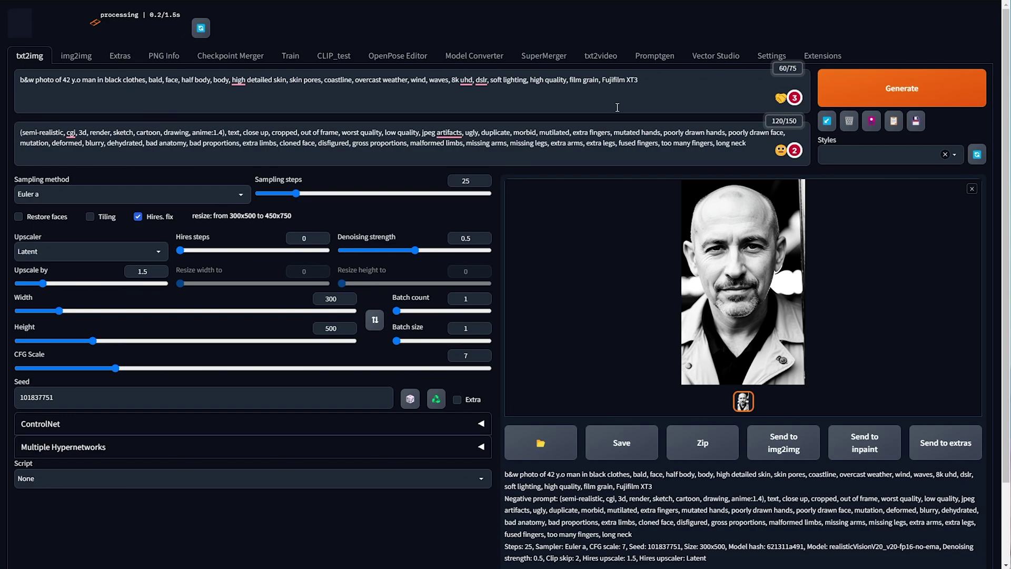
click(837, 105)
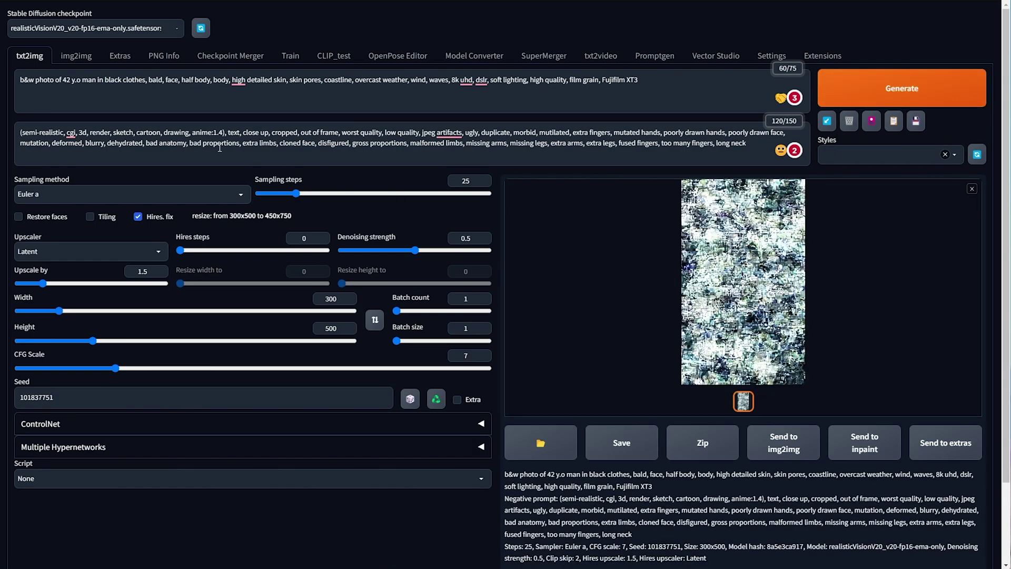
- Generate with the bf16 safetensors checkpoint, which fails with a NansException, then open Model Converter
click(141, 30)
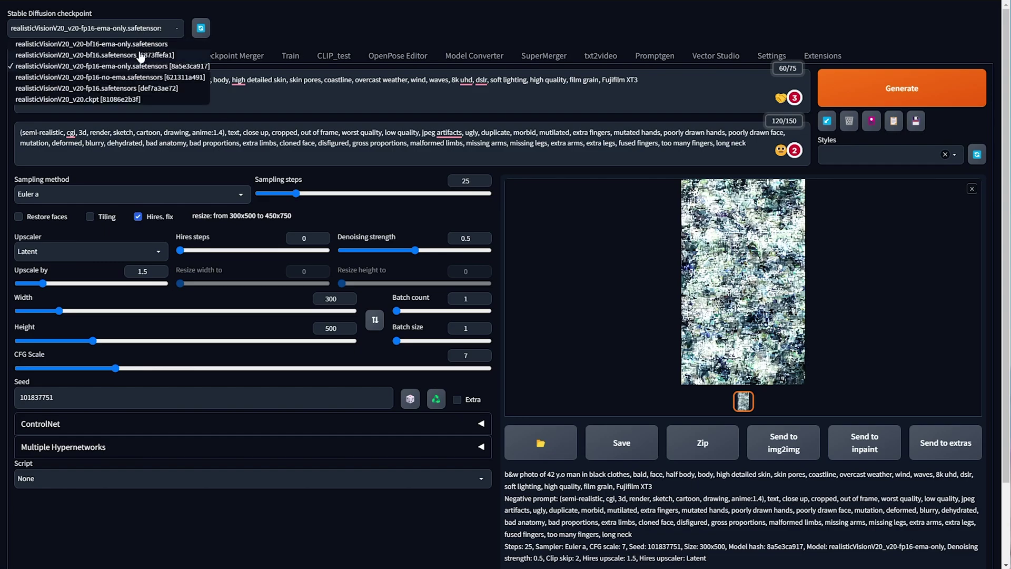
click(141, 55)
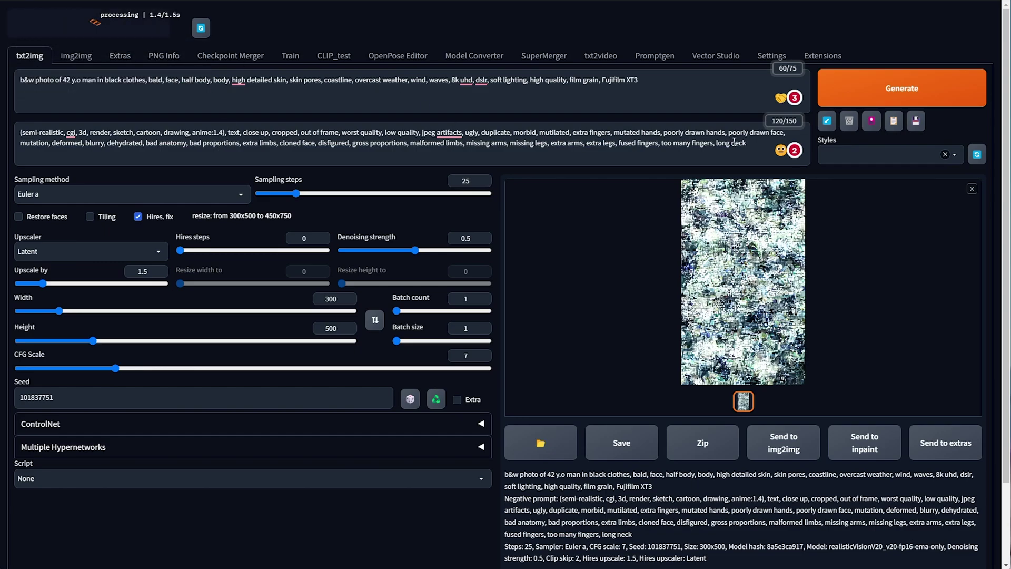
click(900, 102)
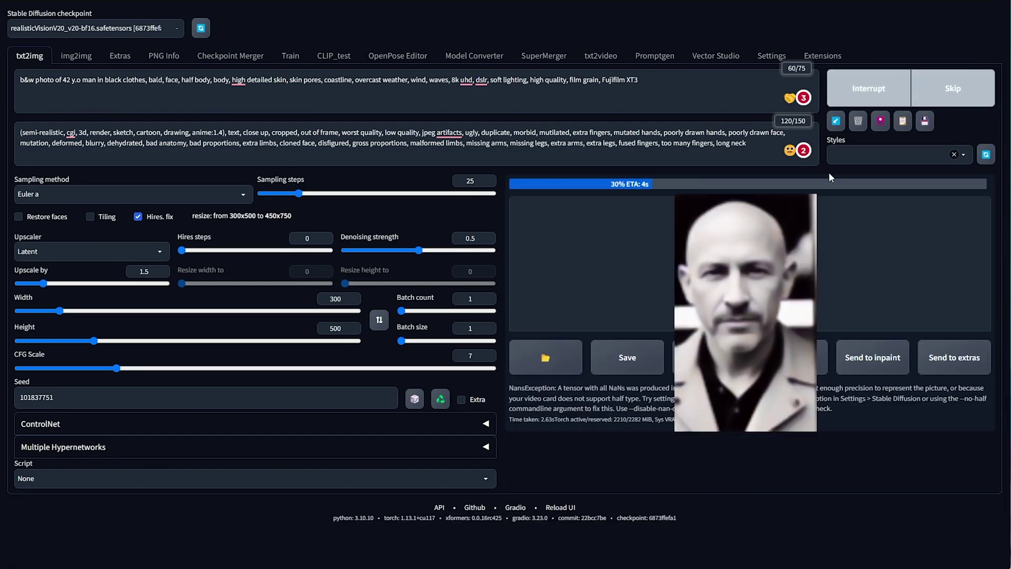
drag(519, 370, 789, 421)
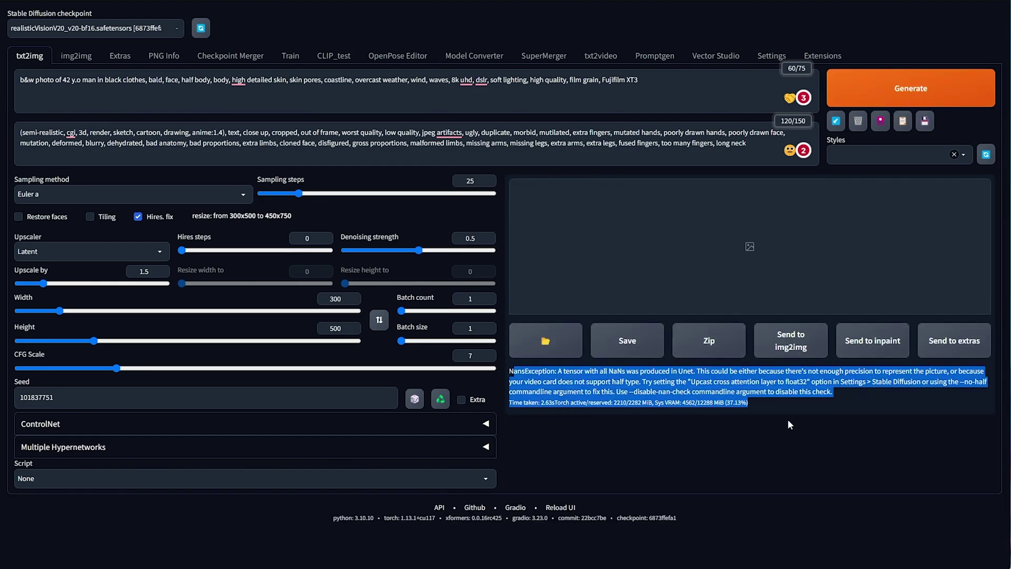
click(785, 419)
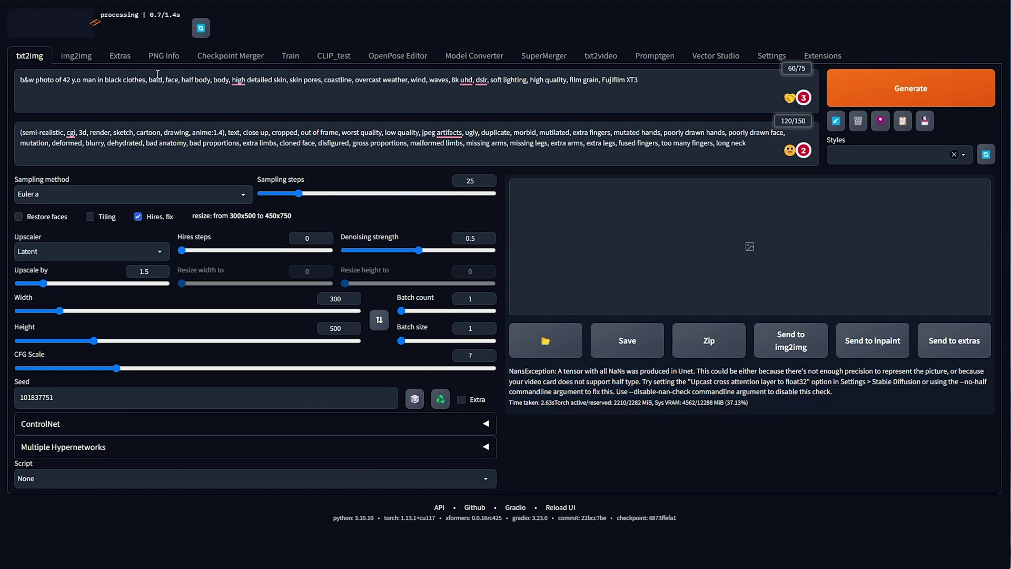
click(476, 56)
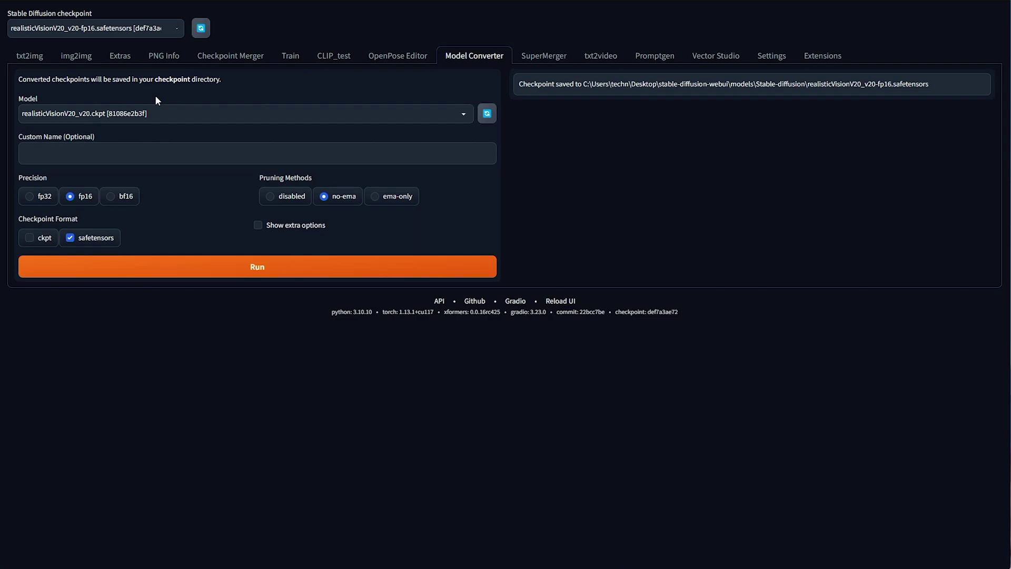
- Go back to txt2img and close the stable-diffusion-webui folder window
click(30, 56)
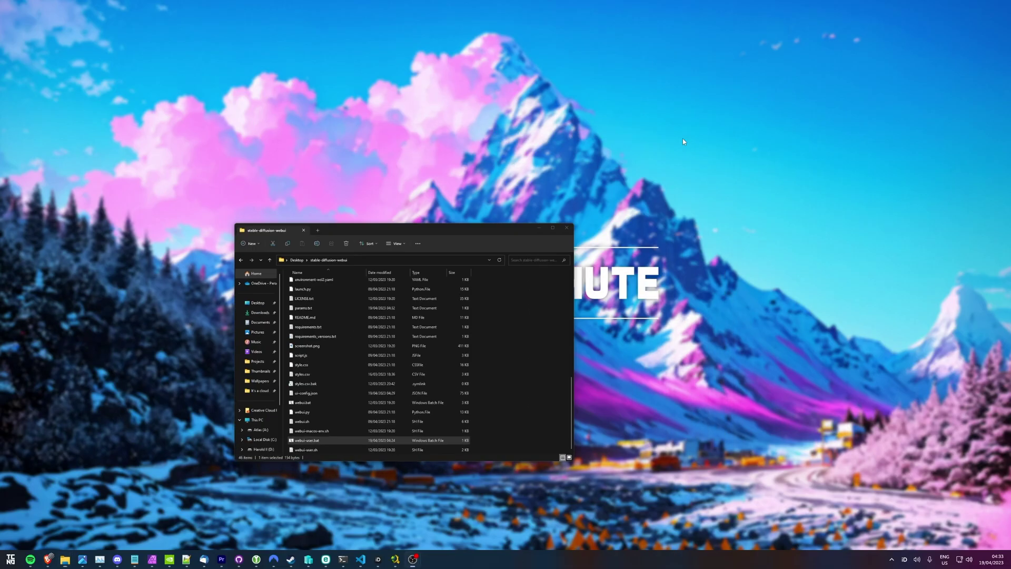
click(737, 84)
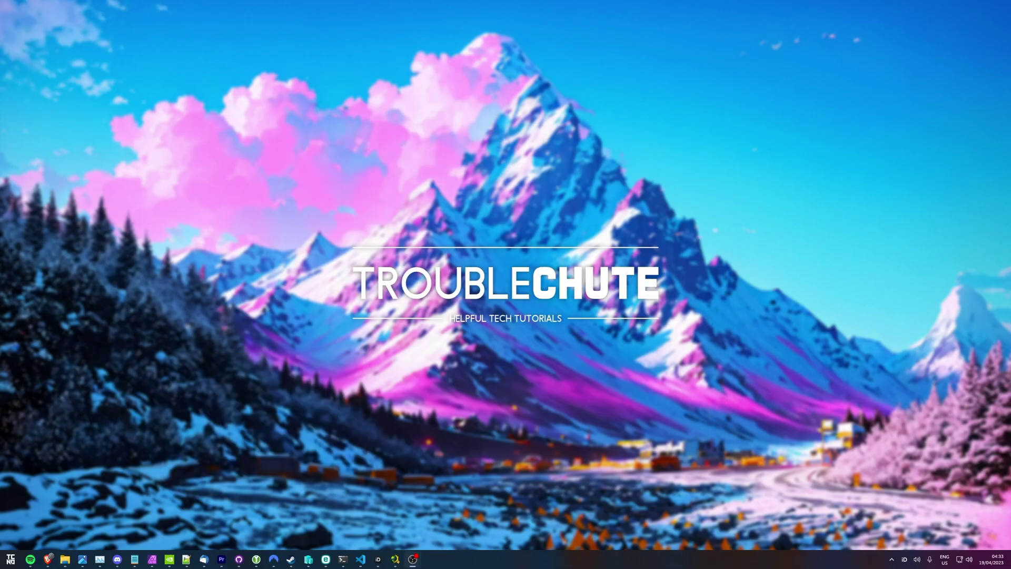